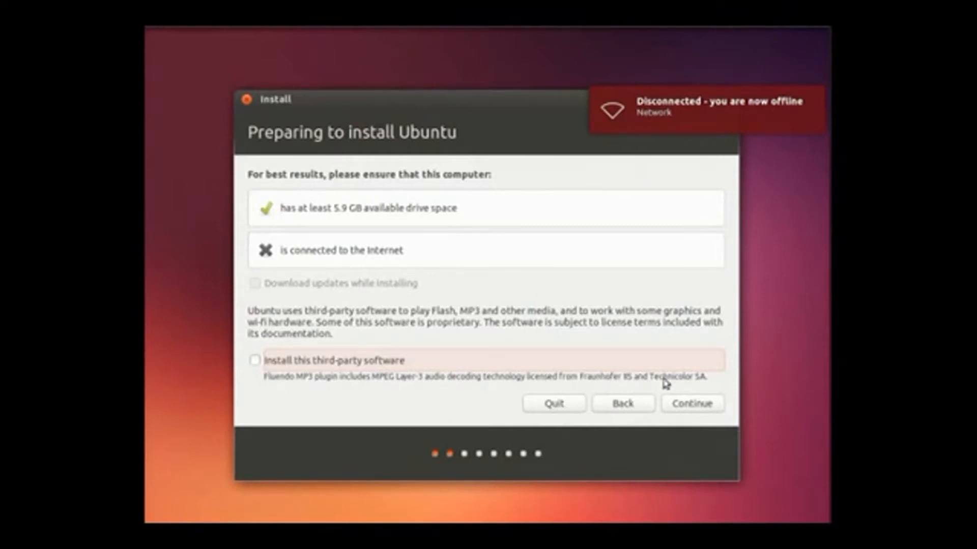
Continue past the Preparing to install Ubuntu page
{"action": "left_click", "coordinate": [680, 409]}
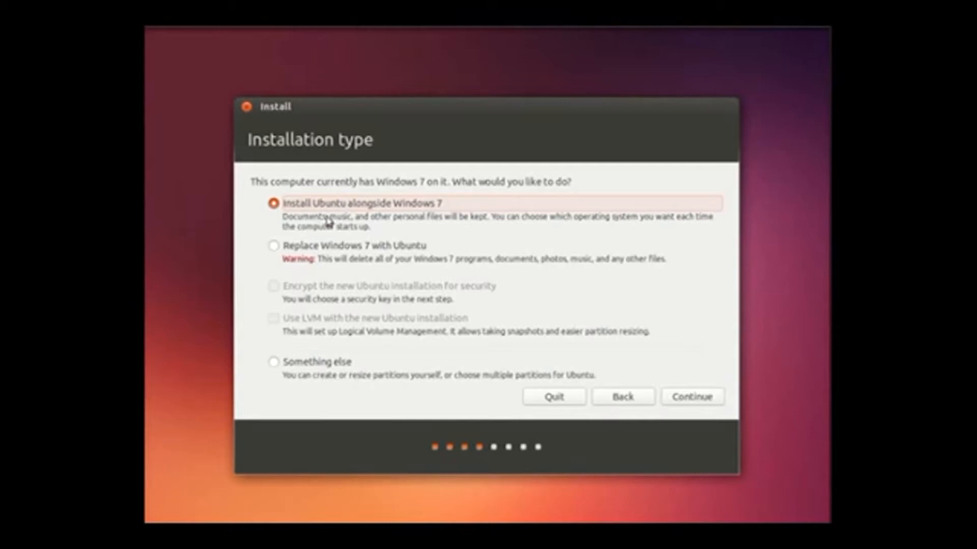
Try Replace with encryption, back out of the security key page, then continue with Something else
{"action": "left_click", "coordinate": [295, 250]}
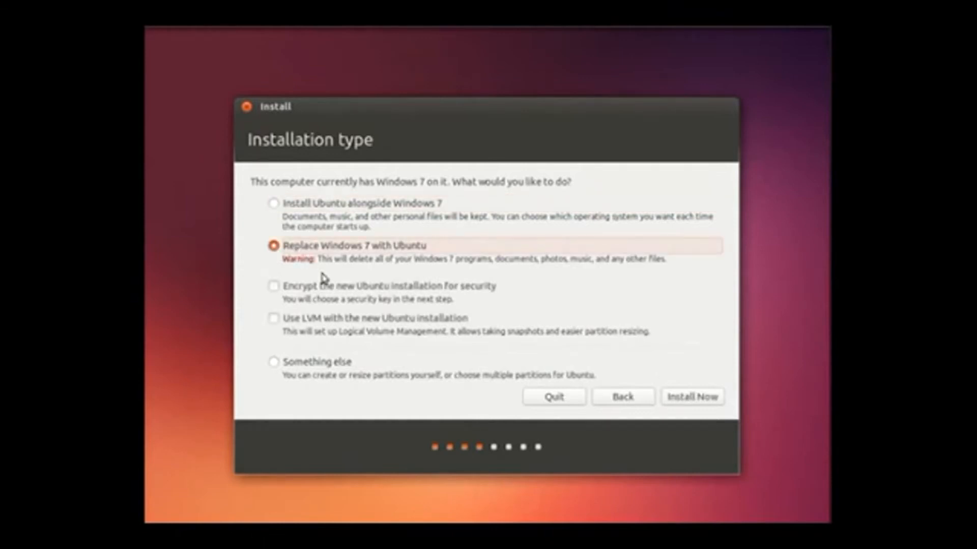
{"action": "left_click", "coordinate": [297, 294]}
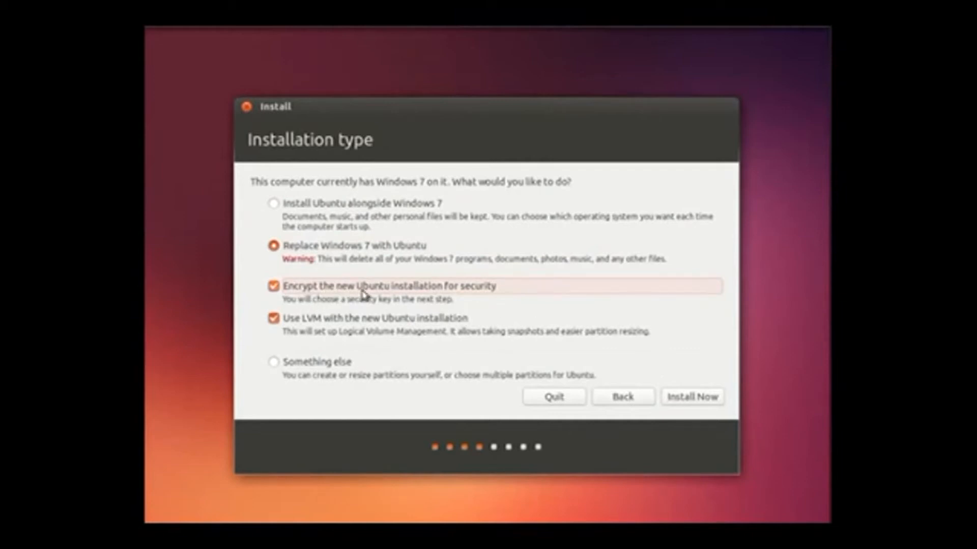
{"action": "left_click", "coordinate": [693, 398]}
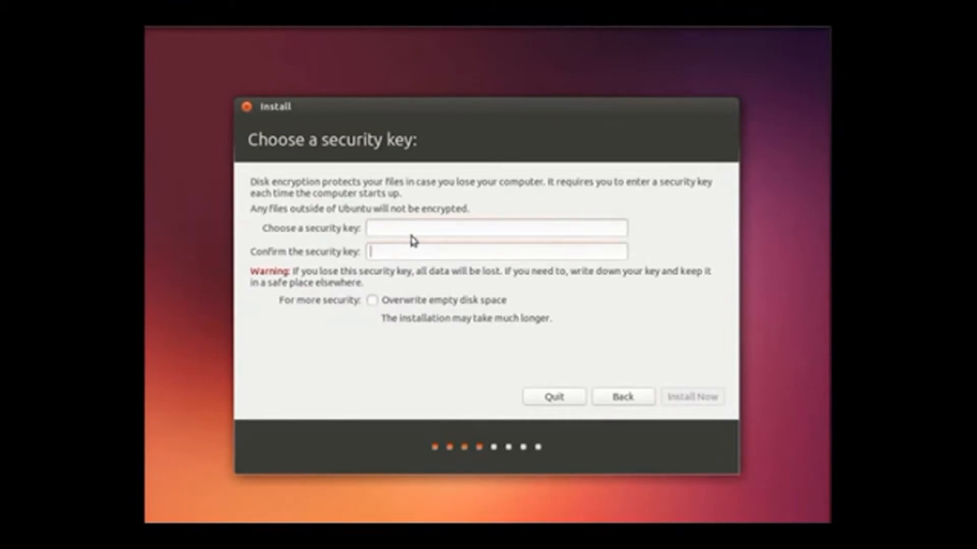
{"action": "left_click", "coordinate": [400, 301]}
{"action": "left_click", "coordinate": [399, 302]}
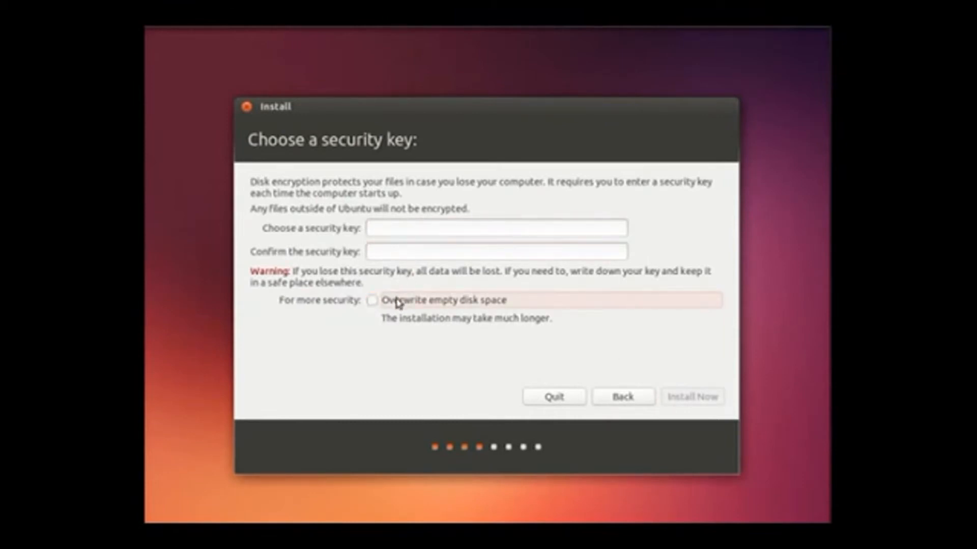
{"action": "left_click", "coordinate": [619, 402]}
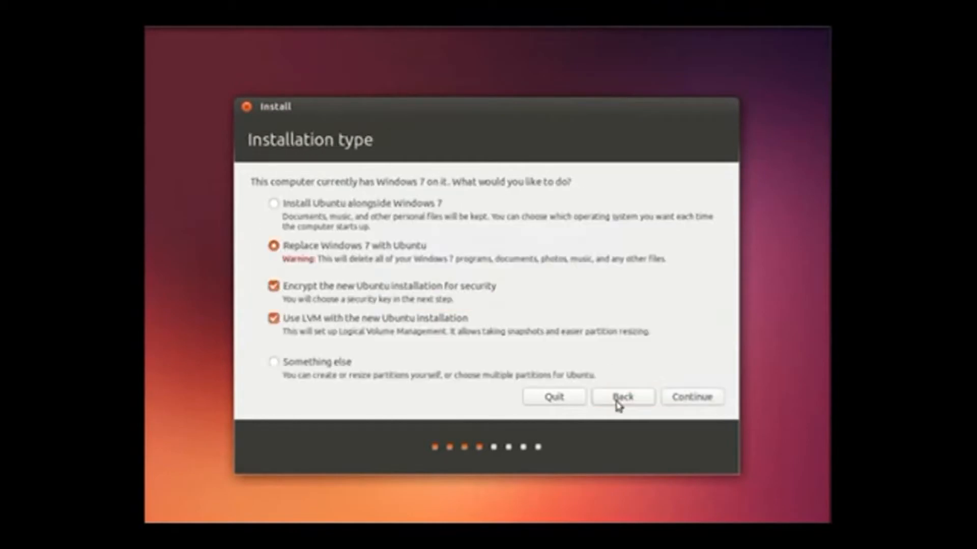
{"action": "left_click", "coordinate": [316, 362]}
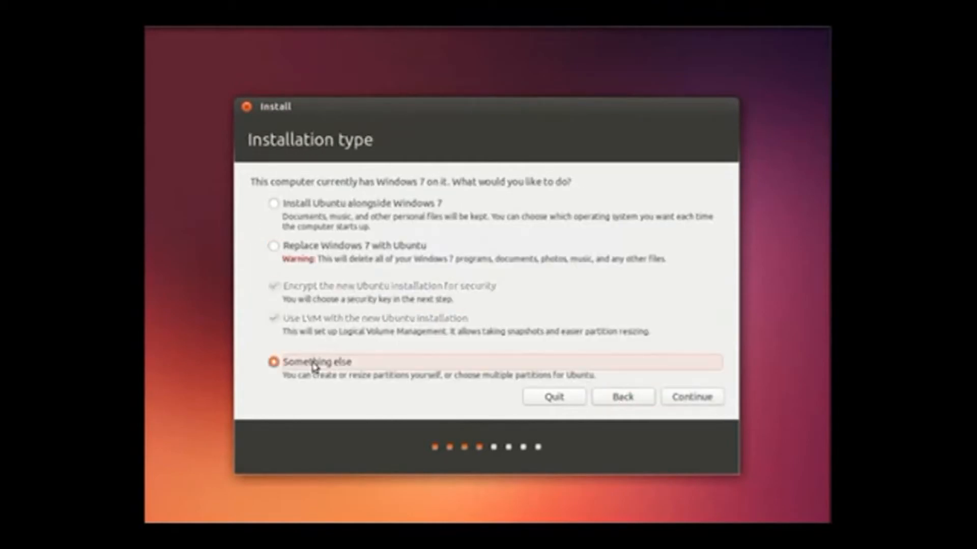
{"action": "left_click", "coordinate": [684, 398]}
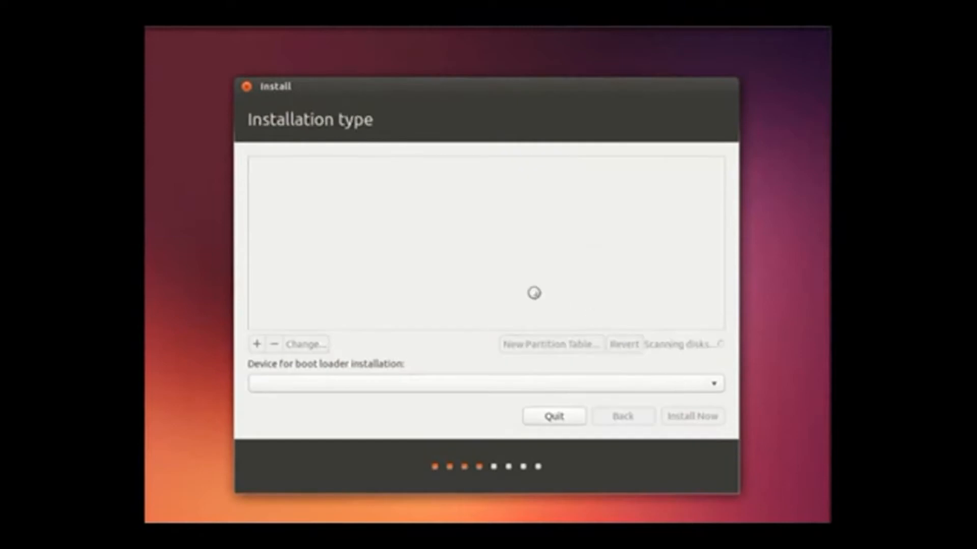
Inspect the /dev/sda1 and /dev/sda2 partitions, then return to the Installation type choices
{"action": "left_click", "coordinate": [364, 238]}
{"action": "left_click", "coordinate": [358, 255]}
{"action": "left_click", "coordinate": [375, 237]}
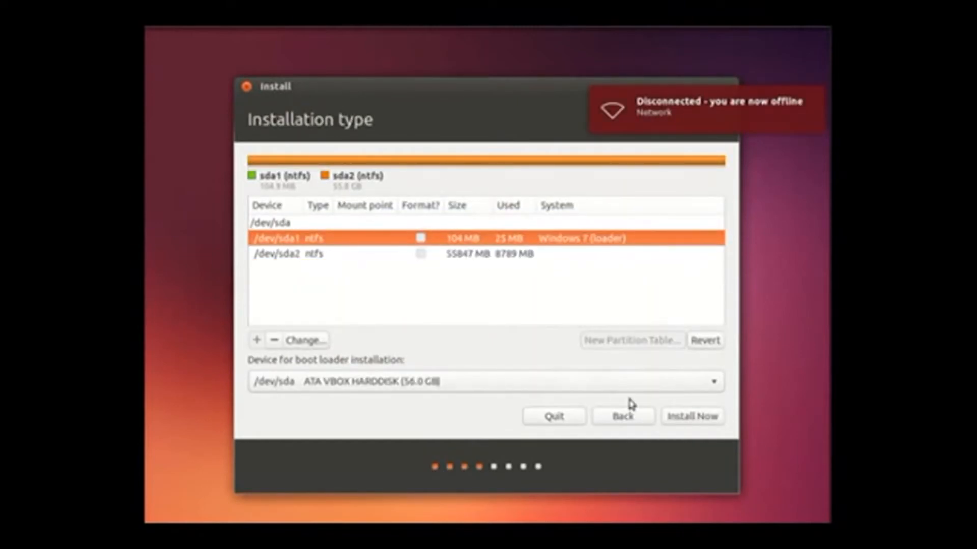
{"action": "left_click", "coordinate": [621, 421]}
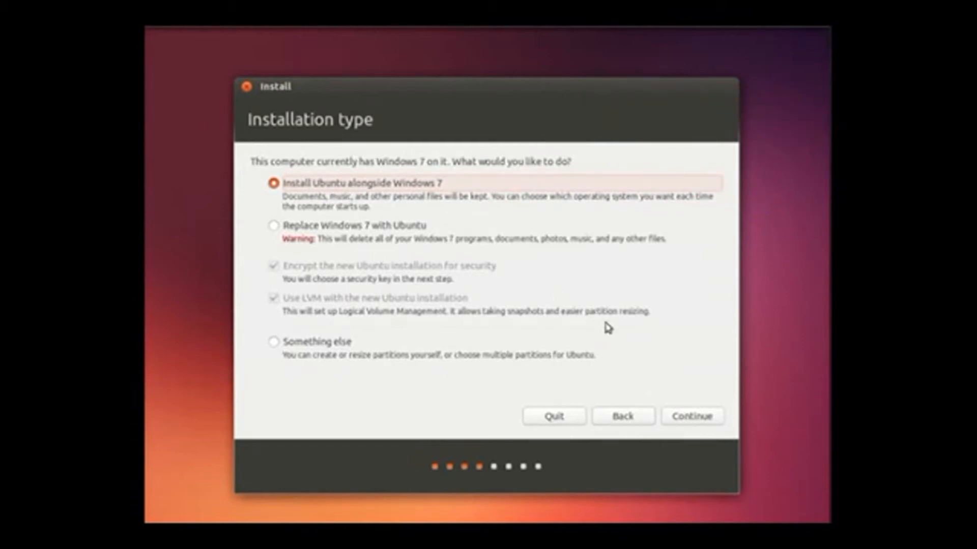
Install alongside Windows 7 with the 24.9 GB split and confirm writing the partition changes
{"action": "left_click", "coordinate": [682, 413]}
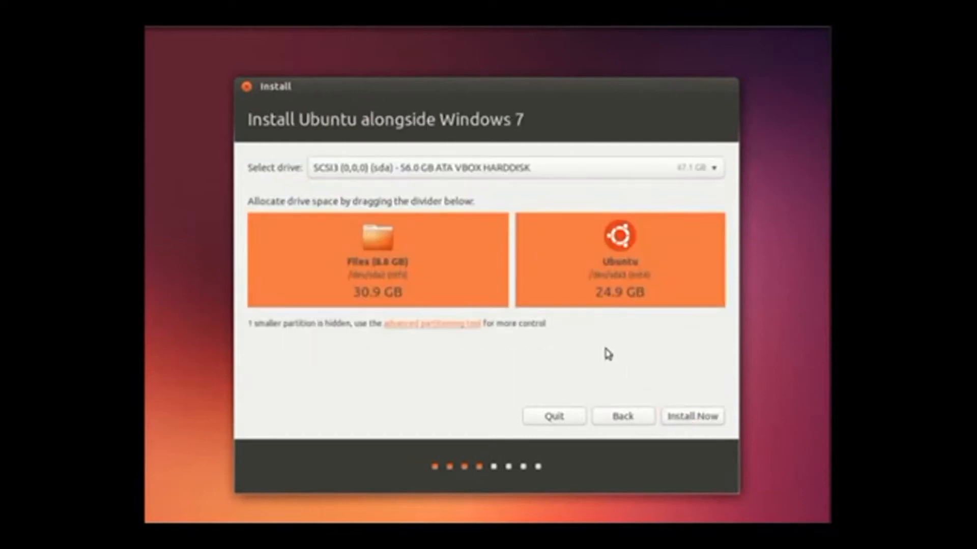
{"action": "left_click", "coordinate": [493, 168]}
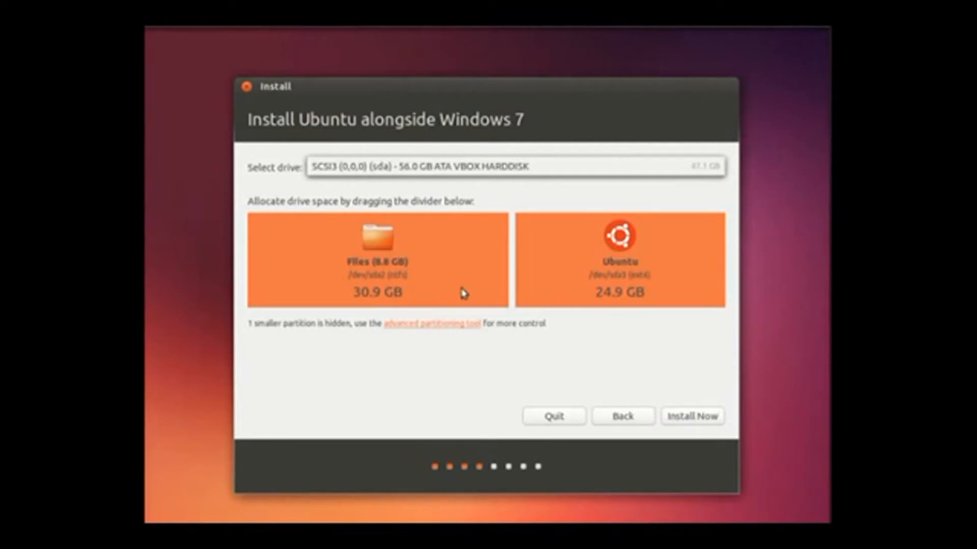
{"action": "left_click", "coordinate": [688, 420]}
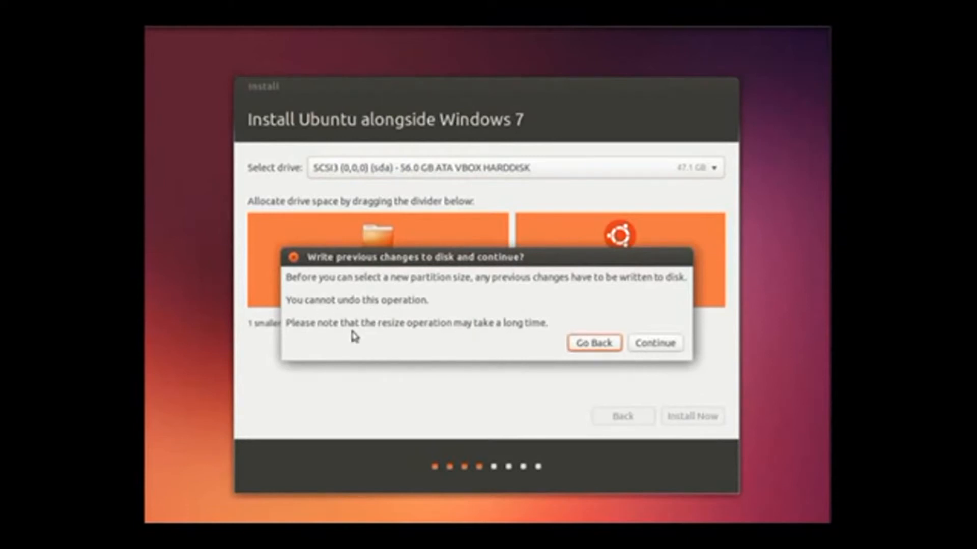
{"action": "left_click", "coordinate": [656, 344]}
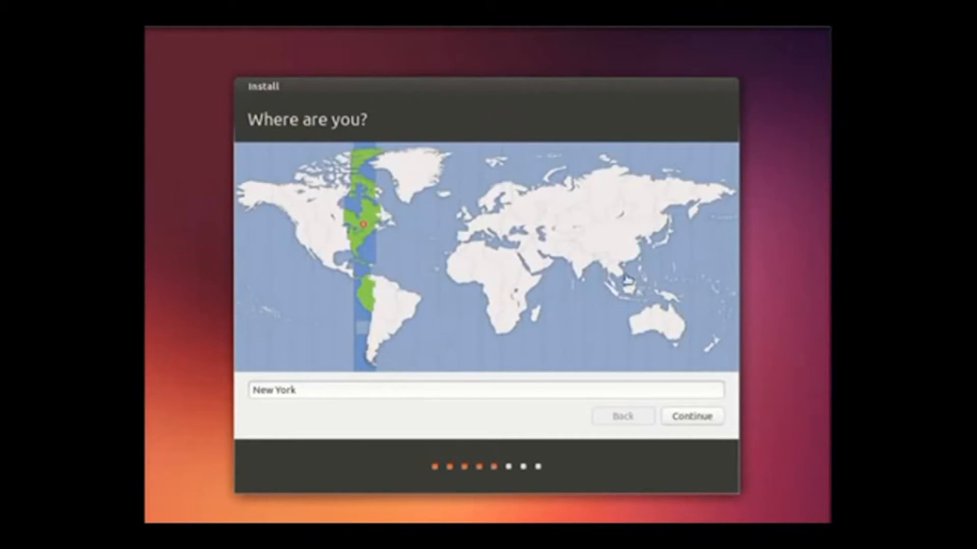
Set the time zone to Manila and keep the English (US) keyboard layout
{"action": "left_click", "coordinate": [645, 280]}
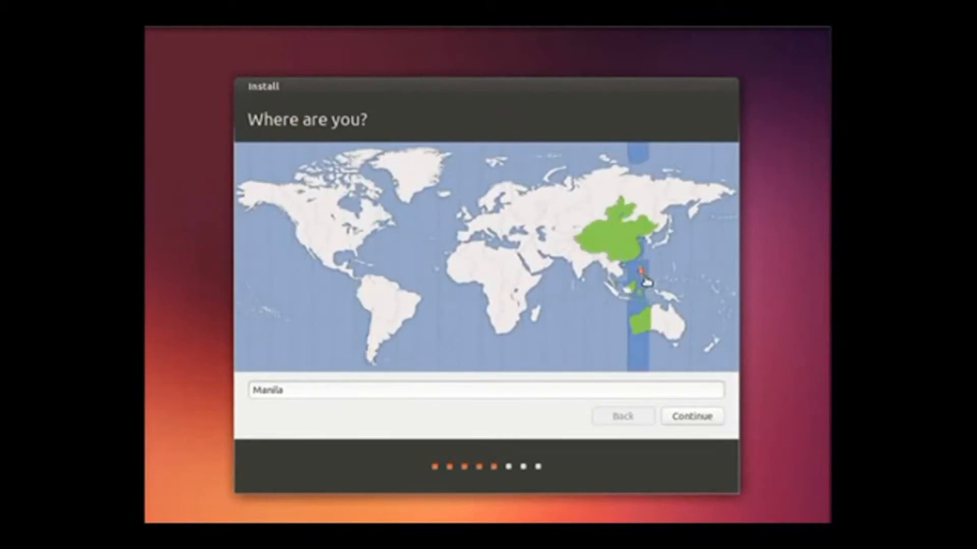
{"action": "left_click", "coordinate": [694, 421]}
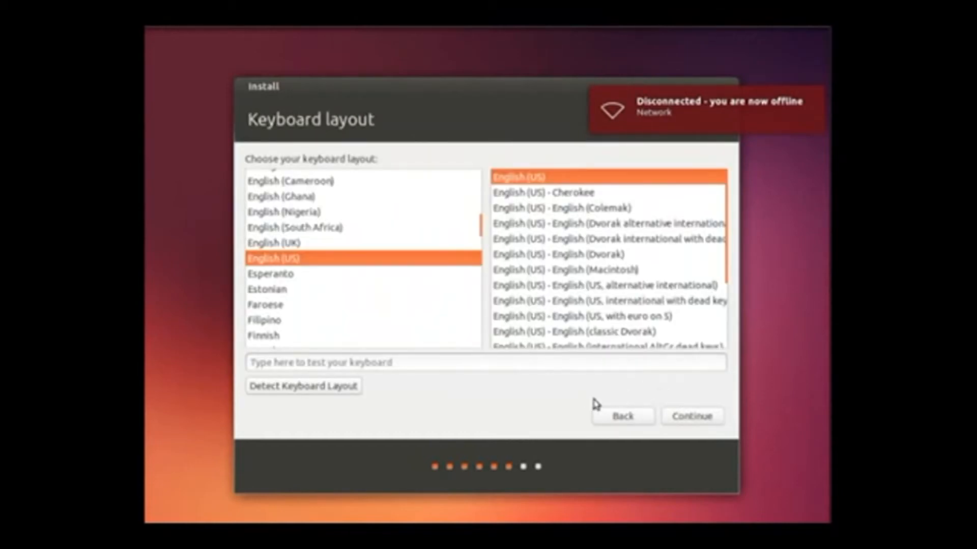
{"action": "left_click", "coordinate": [692, 417]}
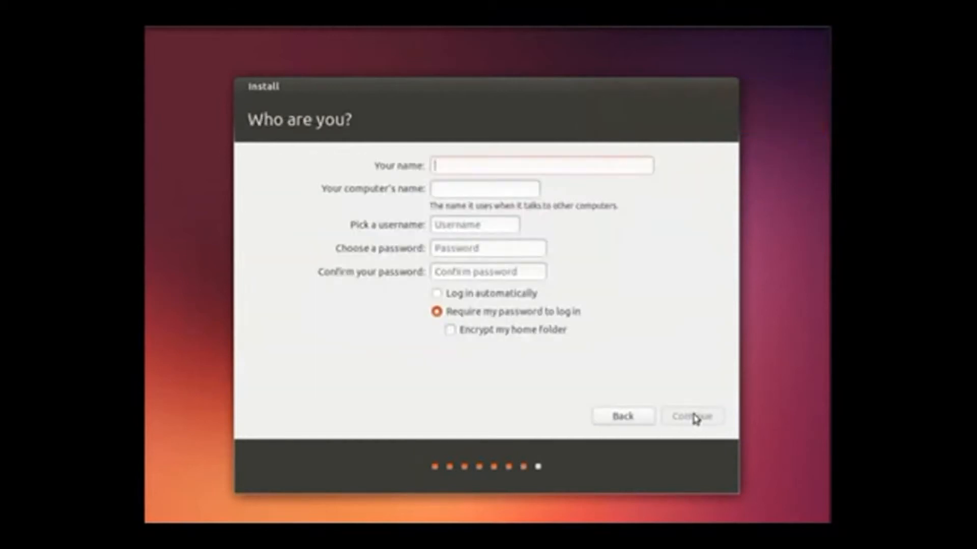
Enter the user's name and change the computer name's VirtualBox suffix to 'ubuntu'
{"action": "type", "text": "noriel"}
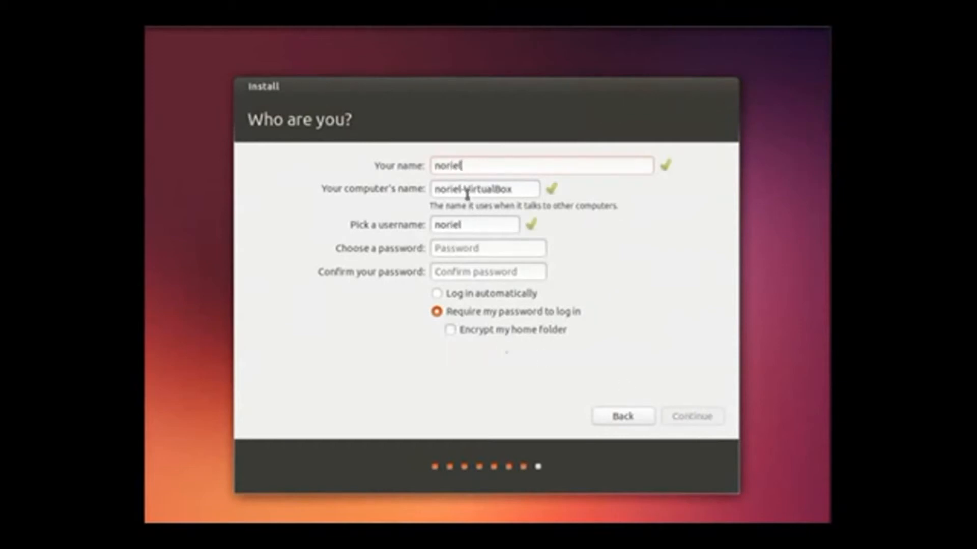
{"action": "left_click_drag", "start_coordinate": [464, 189], "coordinate": [609, 192]}
{"action": "key", "text": "BackSpace"}
{"action": "key", "text": "BackSpace"}
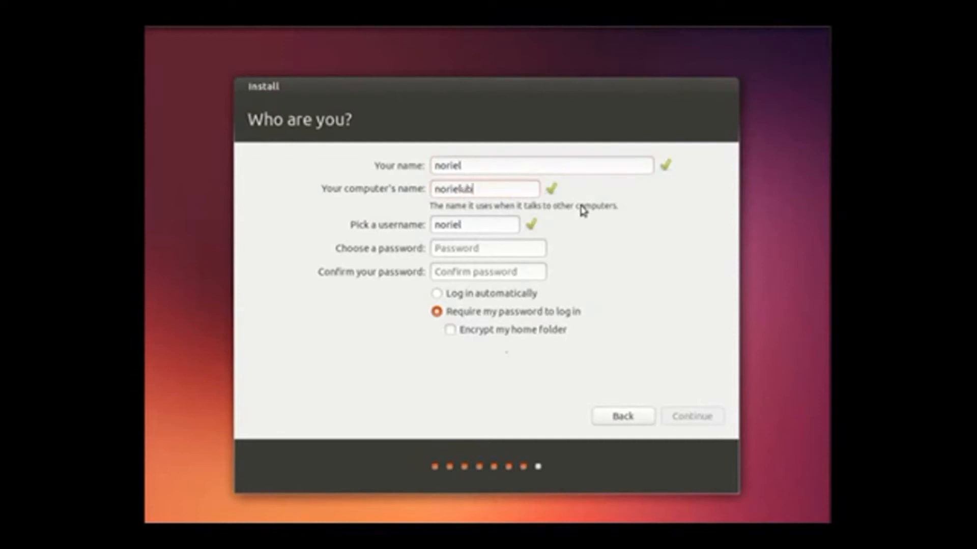
{"action": "type", "text": "ubuntu"}
Enter and confirm the account password
{"action": "left_click", "coordinate": [470, 248]}
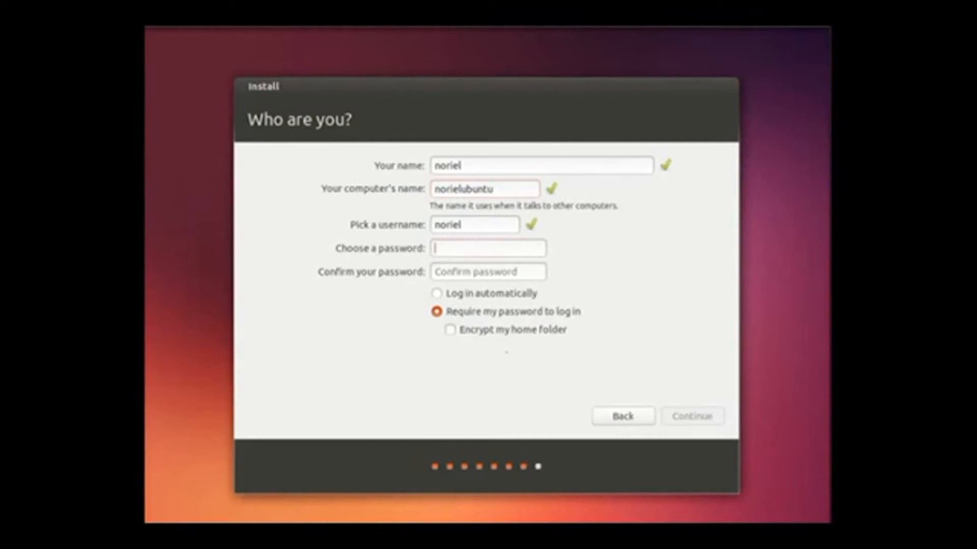
{"action": "type", "text": "123456"}
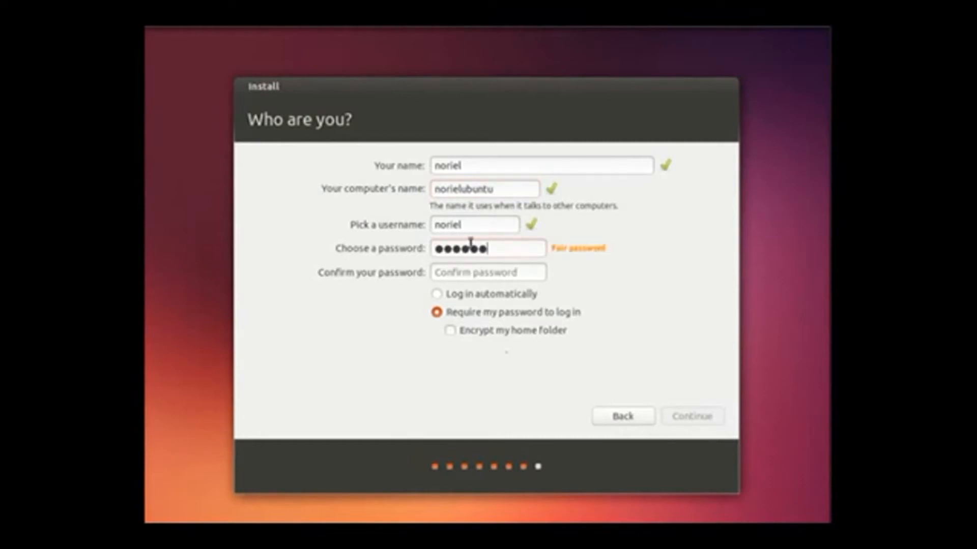
{"action": "key", "text": "Tab"}
{"action": "type", "text": "12345"}
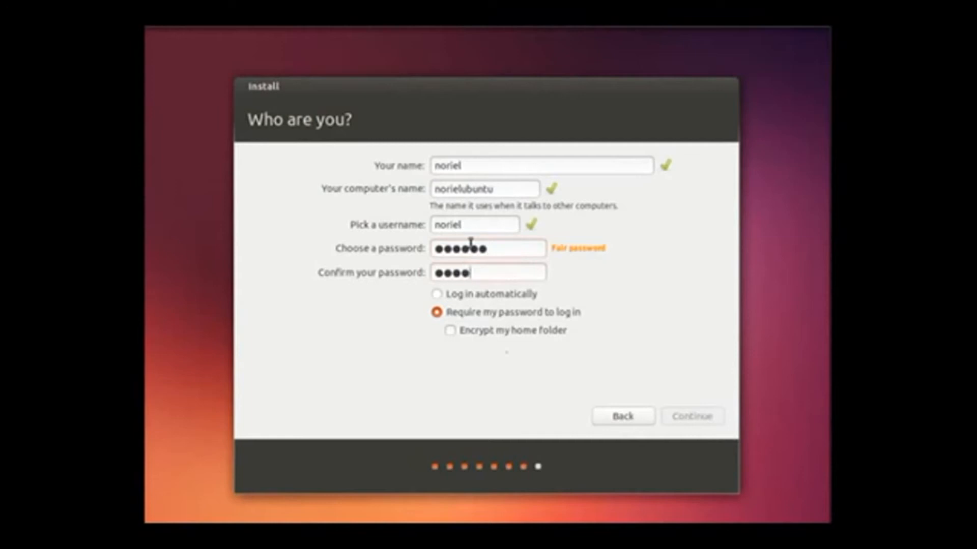
{"action": "type", "text": "6"}
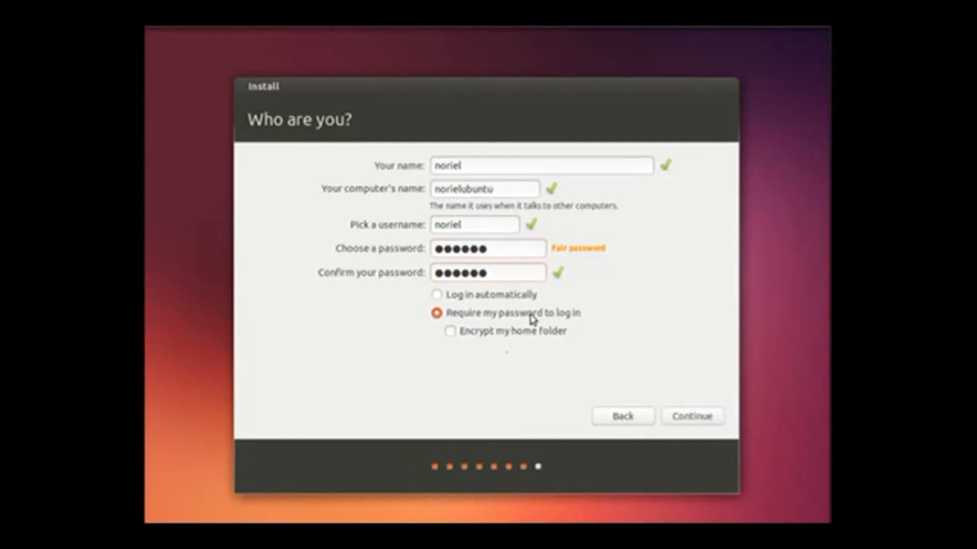
Require the password to log in, keep home folder encryption on, and continue
{"action": "left_click", "coordinate": [462, 335]}
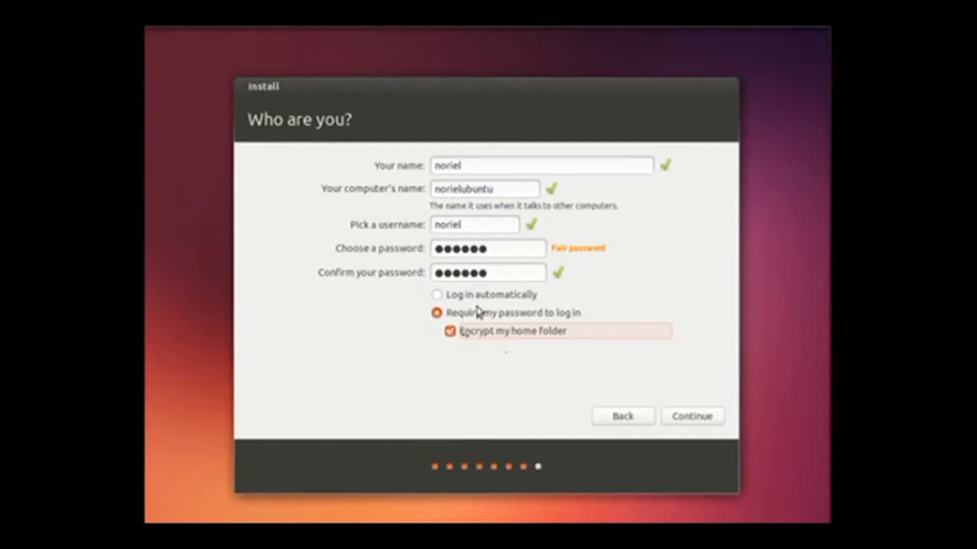
{"action": "left_click", "coordinate": [441, 299]}
{"action": "left_click", "coordinate": [437, 313]}
{"action": "left_click", "coordinate": [466, 333]}
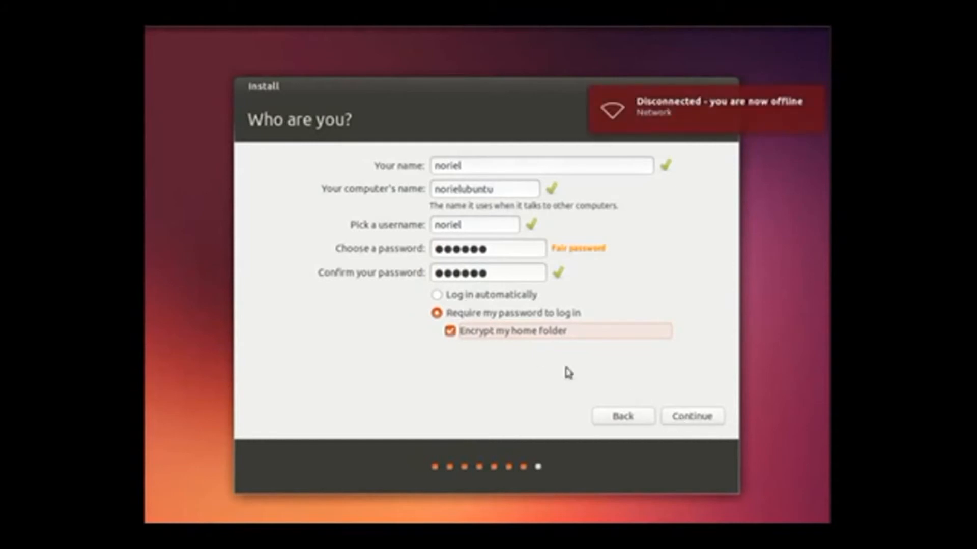
{"action": "left_click", "coordinate": [476, 298]}
{"action": "left_click", "coordinate": [480, 314]}
{"action": "left_click", "coordinate": [493, 333]}
{"action": "left_click", "coordinate": [682, 415]}
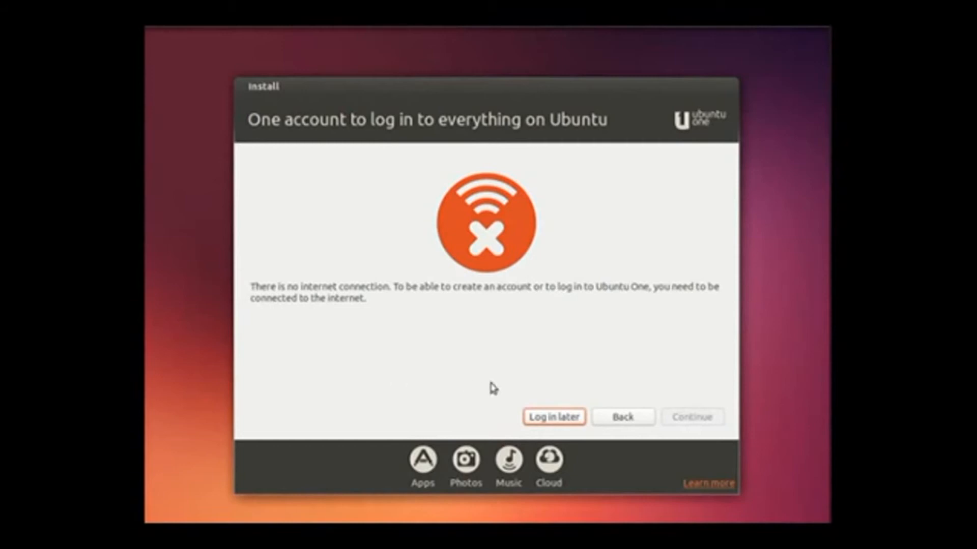
Skip the Ubuntu One sign-in and restart once installation completes
{"action": "left_click", "coordinate": [562, 419]}
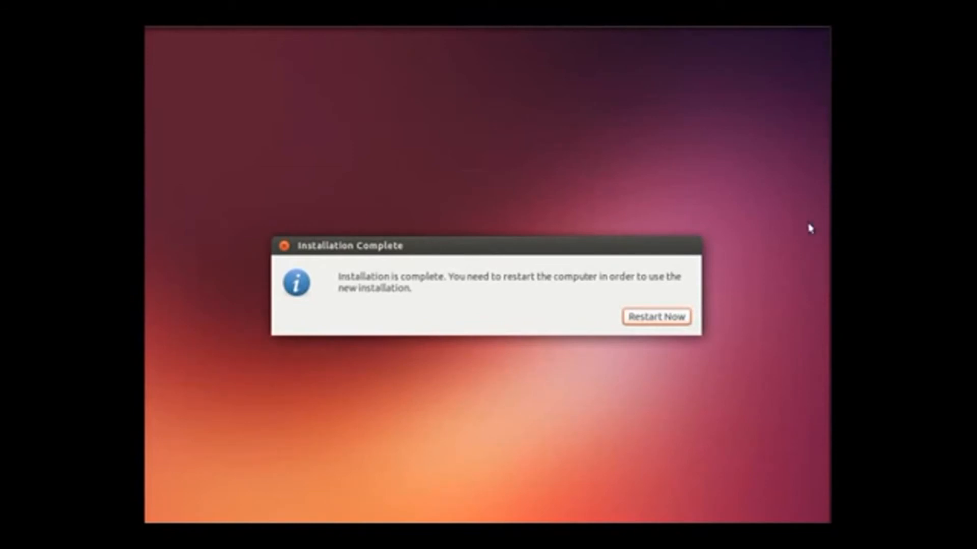
{"action": "left_click", "coordinate": [647, 316]}
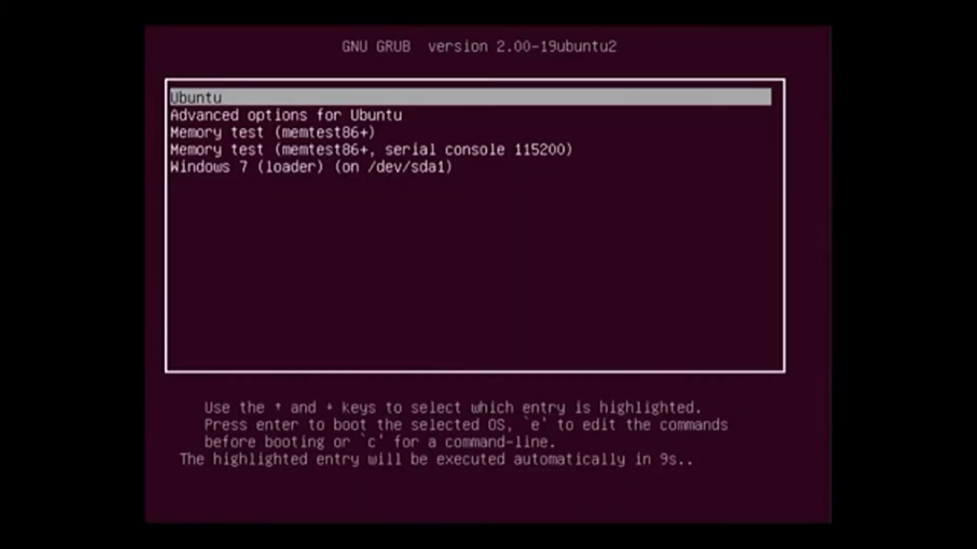
Select 'Windows 7 (loader) (on /dev/sda1)' in the GRUB menu and boot it
{"action": "key", "text": "Down"}
{"action": "key", "text": "Down"}
{"action": "key", "text": "Down"}
{"action": "key", "text": "Up"}
{"action": "key", "text": "Up"}
{"action": "key", "text": "Up"}
{"action": "key", "text": "Down"}
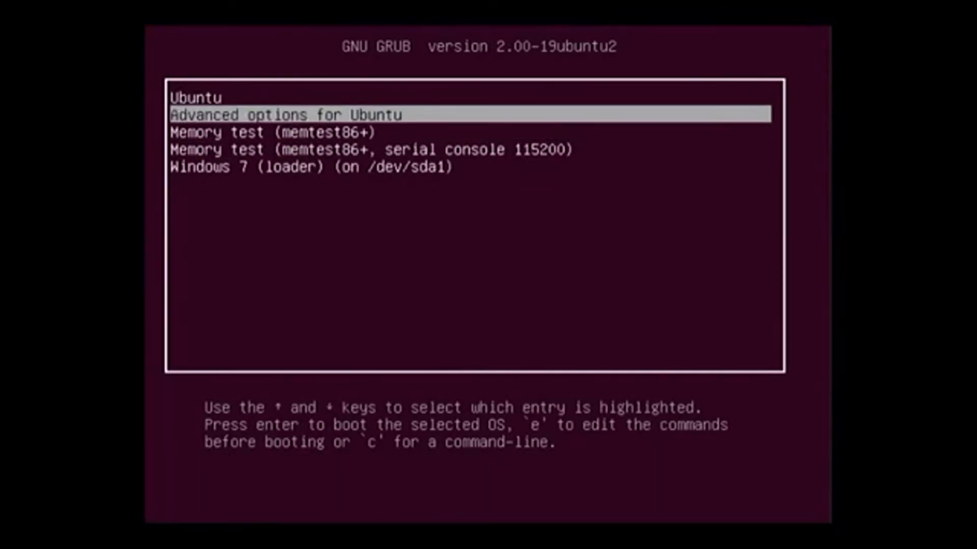
{"action": "key", "text": "Down"}
{"action": "key", "text": "Down"}
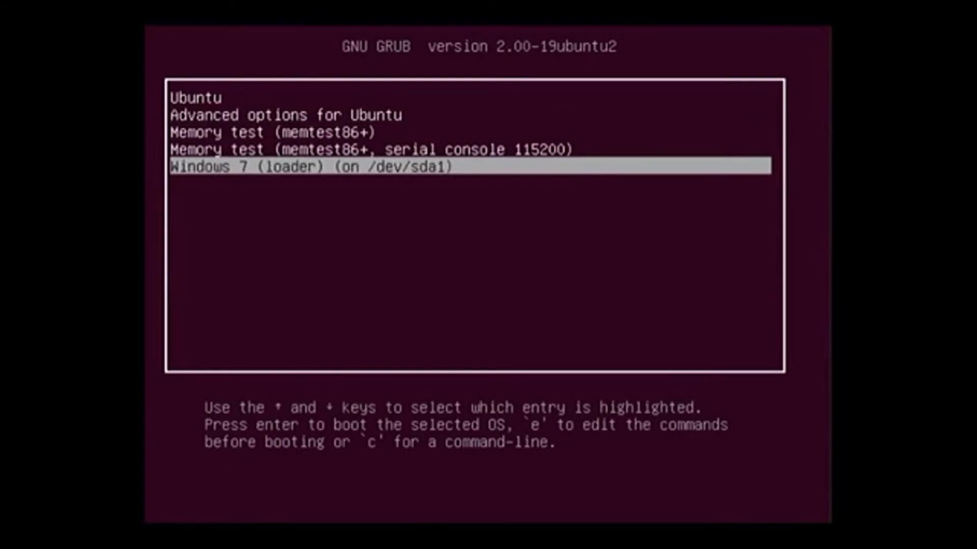
{"action": "key", "text": "Up"}
{"action": "key", "text": "Down"}
{"action": "key", "text": "Return"}
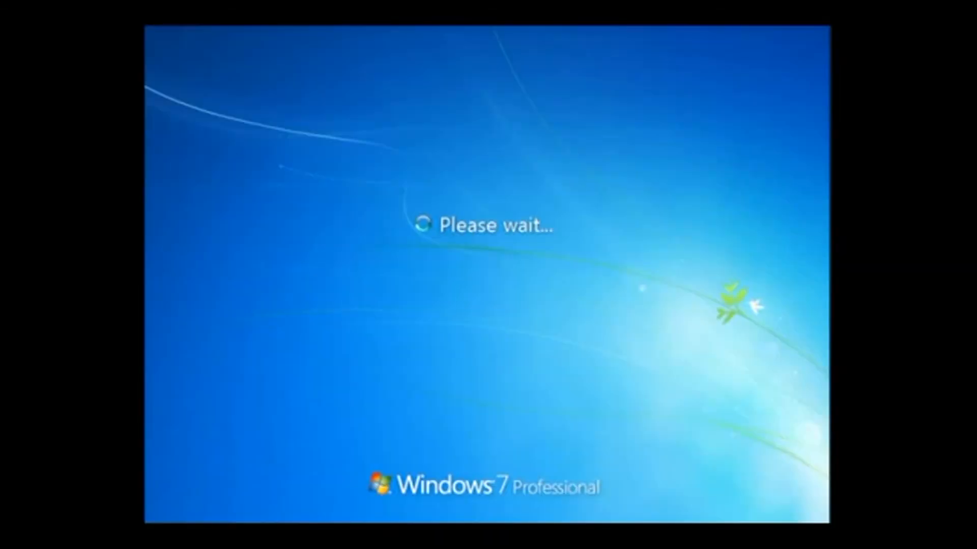
Log in to Windows 7 with the account password
{"action": "type", "text": "***"}
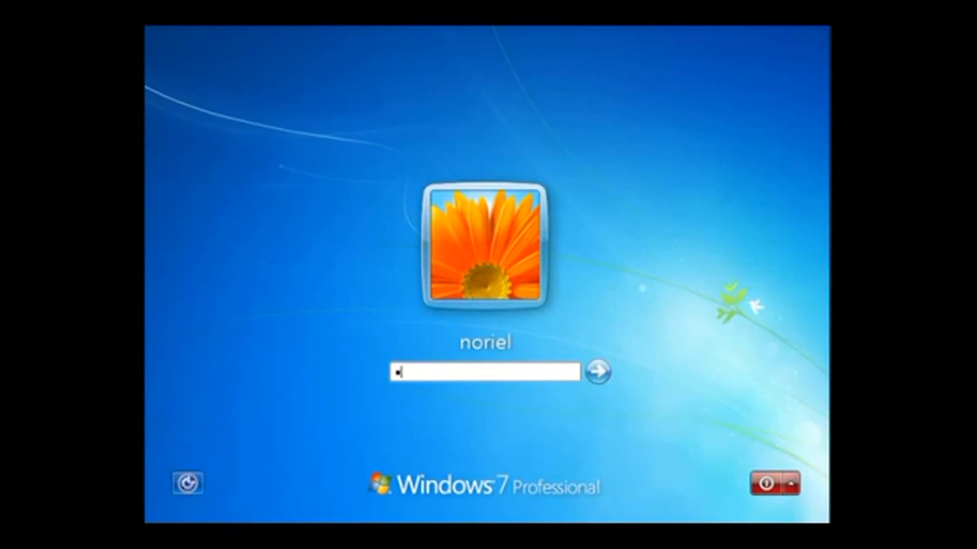
{"action": "type", "text": "***"}
{"action": "key", "text": "Return"}
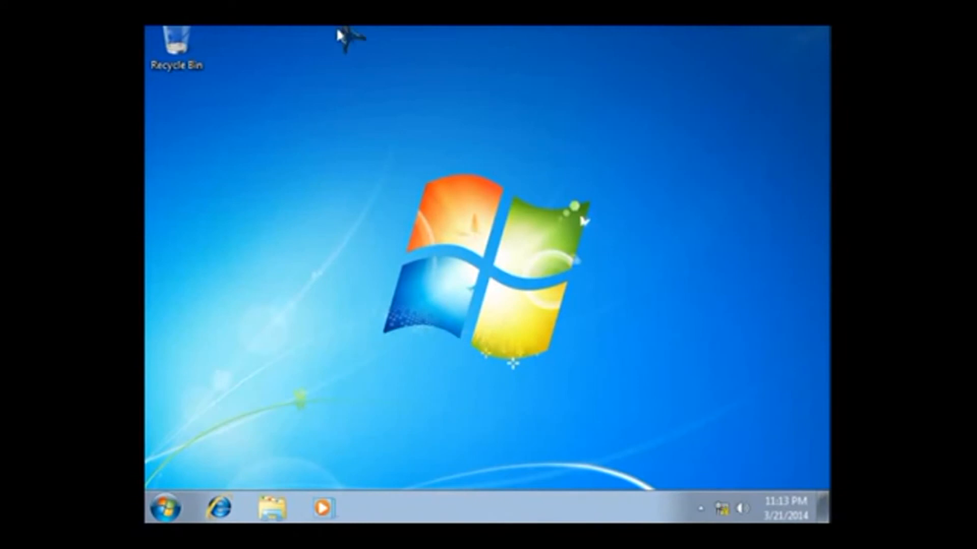
{"action": "left_click", "coordinate": [176, 500]}
{"action": "left_click", "coordinate": [399, 273]}
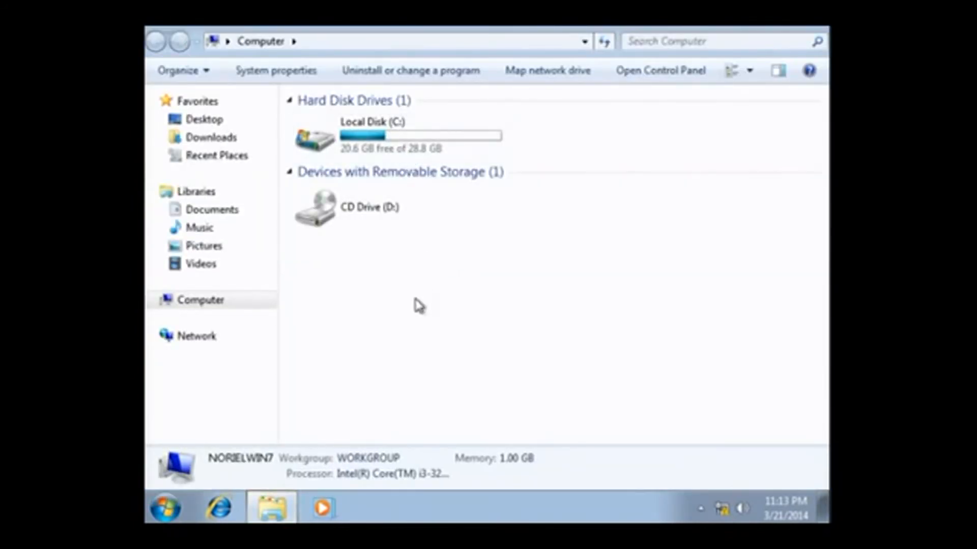
{"action": "left_click", "coordinate": [384, 152]}
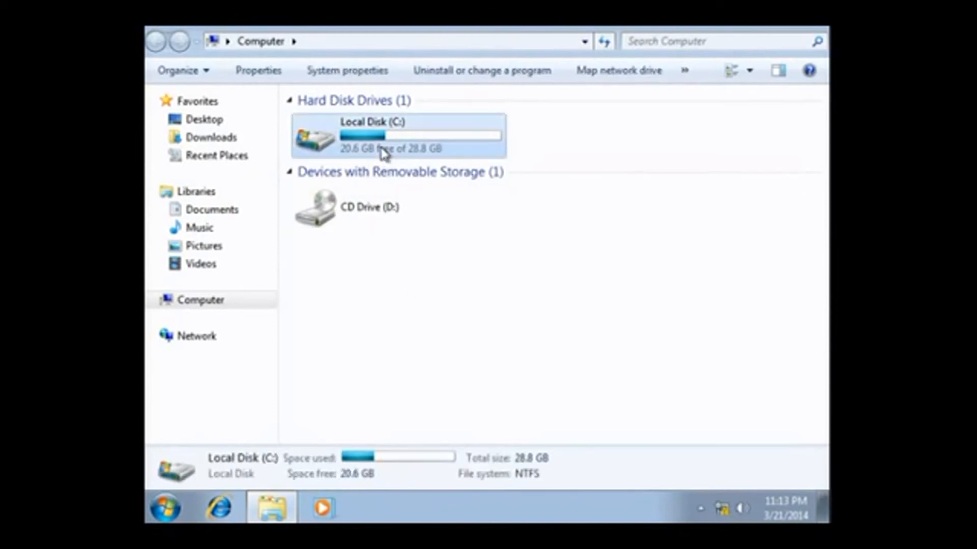
{"action": "double_click", "coordinate": [384, 151]}
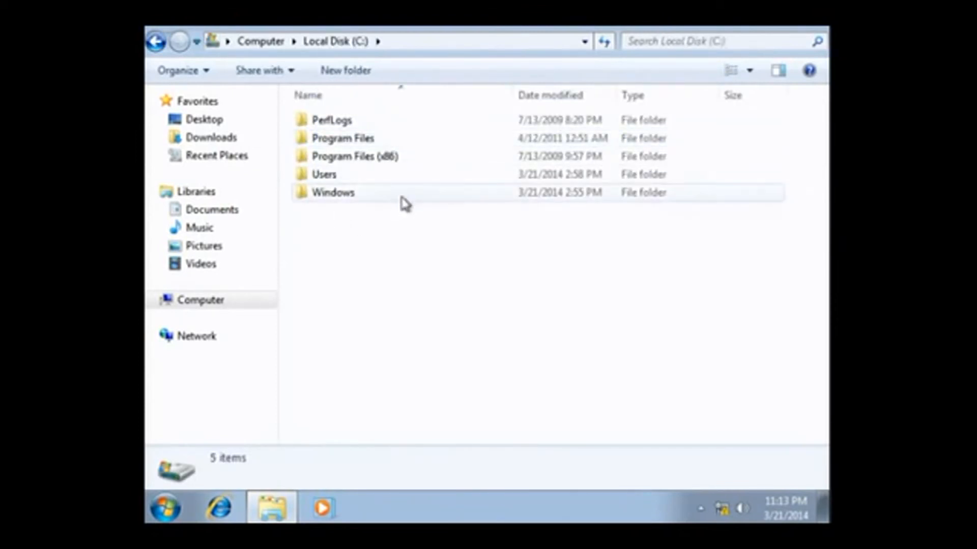
{"action": "left_click", "coordinate": [212, 211]}
{"action": "left_click", "coordinate": [211, 122]}
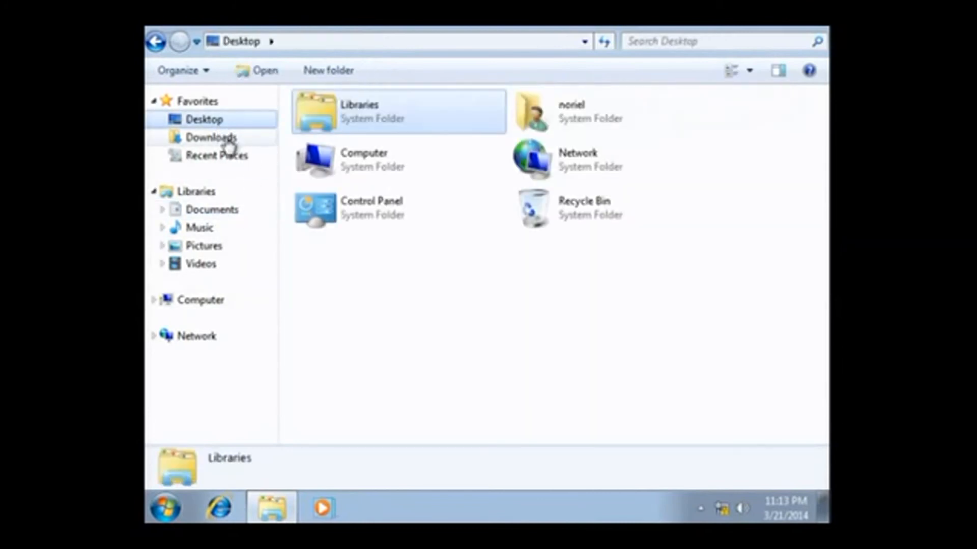
{"action": "left_click", "coordinate": [228, 142]}
{"action": "left_click", "coordinate": [208, 301]}
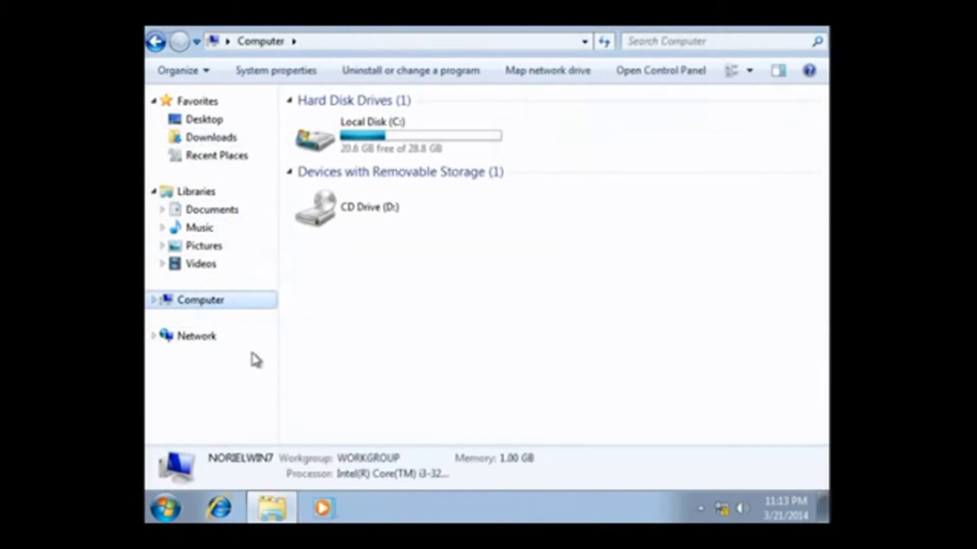
{"action": "left_click", "coordinate": [814, 30]}
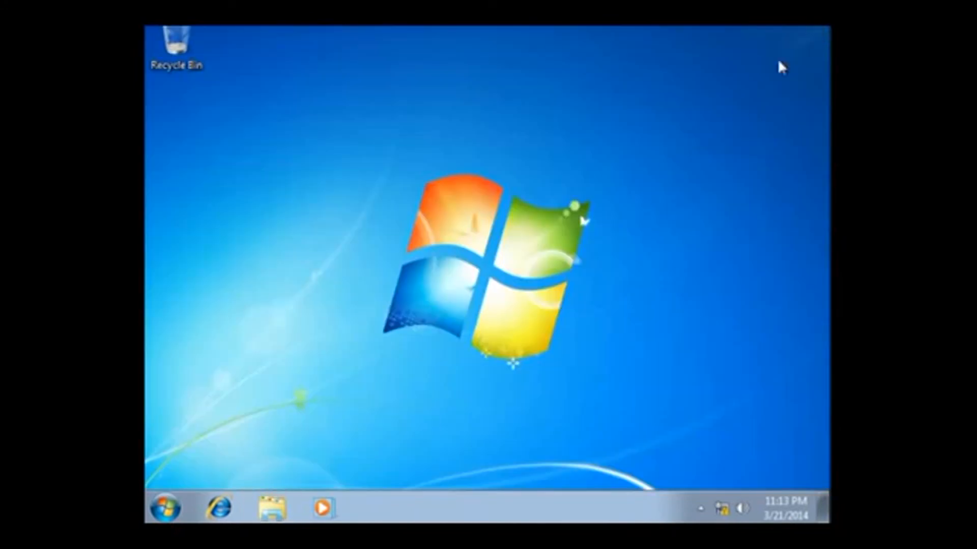
Restart Windows 7 from the Start menu's Shut down options
{"action": "left_click", "coordinate": [165, 508]}
{"action": "left_click", "coordinate": [441, 464]}
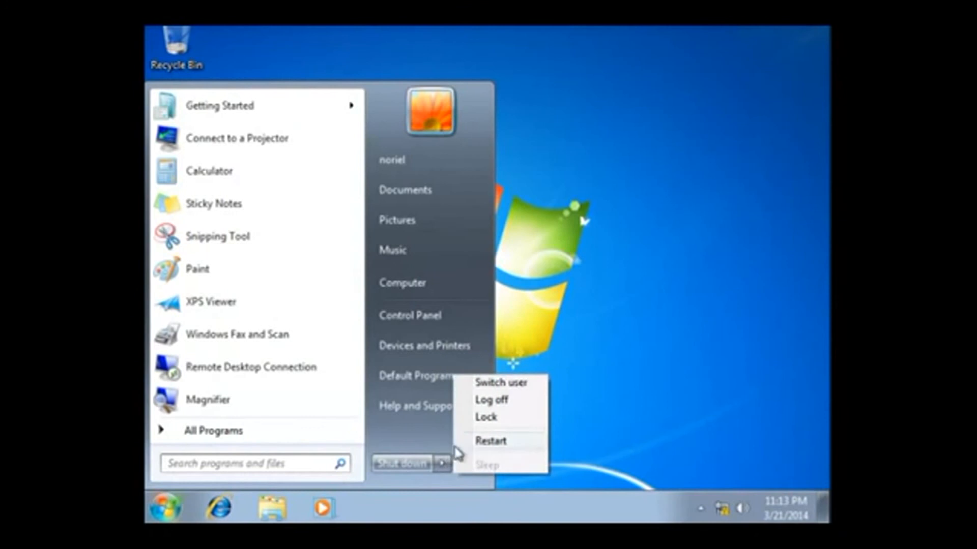
{"action": "left_click", "coordinate": [491, 440]}
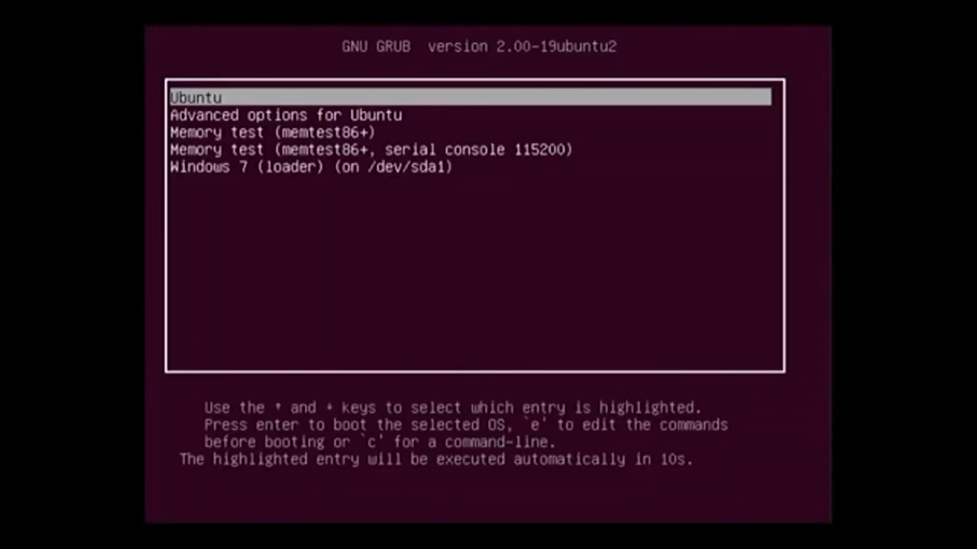
Stop the GRUB countdown, then select the Ubuntu entry and boot it
{"action": "key", "text": "Down"}
{"action": "key", "text": "Down"}
{"action": "key", "text": "Down"}
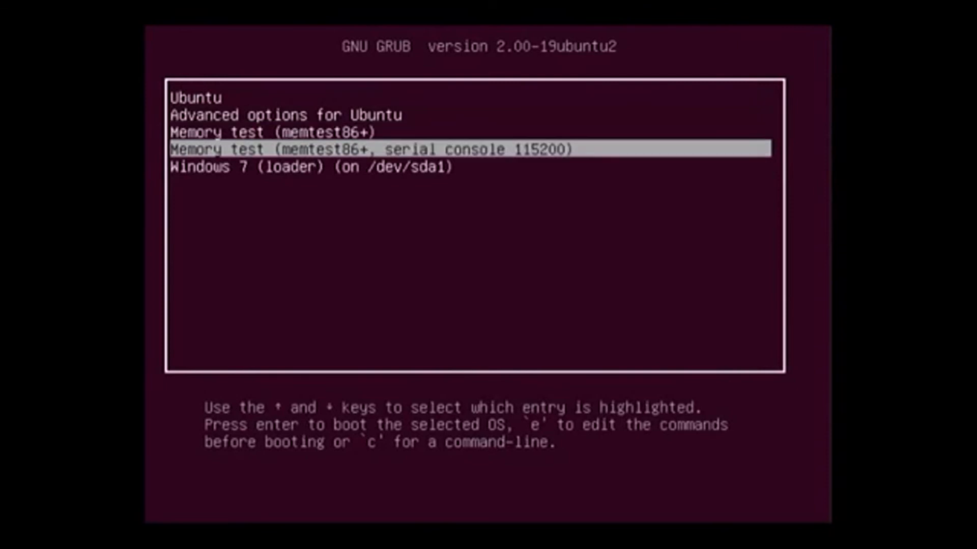
{"action": "key", "text": "Up"}
{"action": "key", "text": "Up"}
{"action": "key", "text": "Up"}
{"action": "key", "text": "Return"}
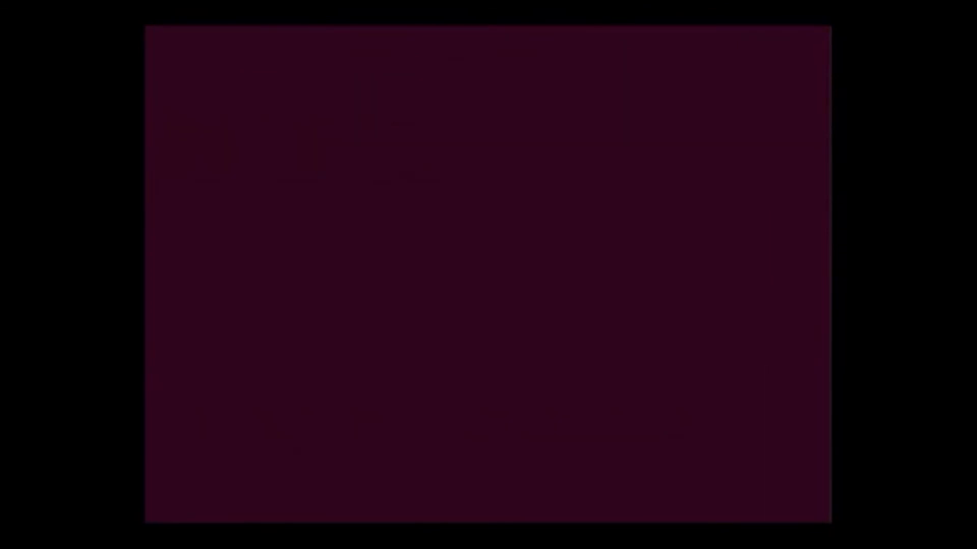